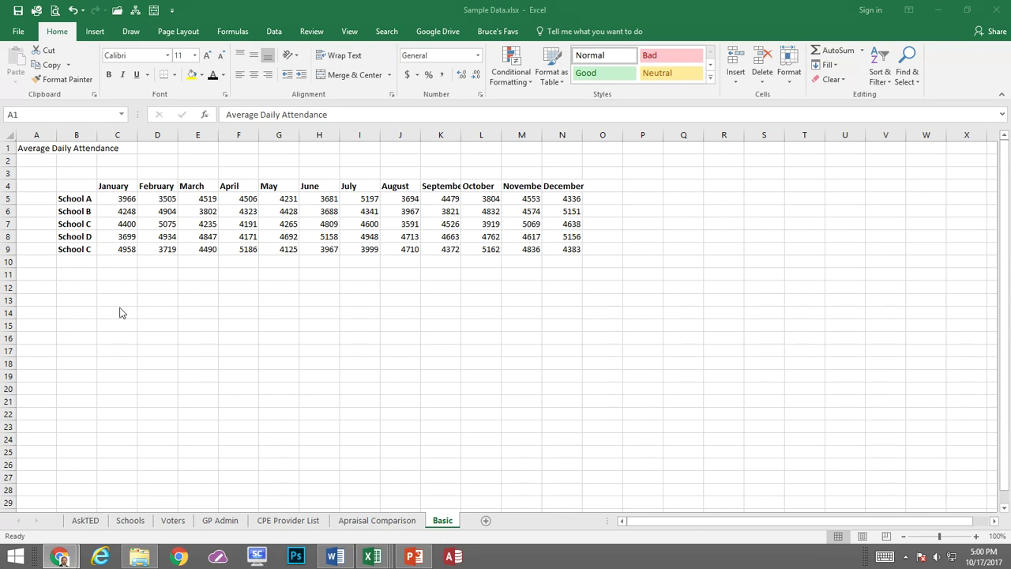
Enter a COUNT formula in C11 that counts the numeric January values in C5:C9.
scroll(122, 305, up, 1)
scroll(122, 305, up, 3)
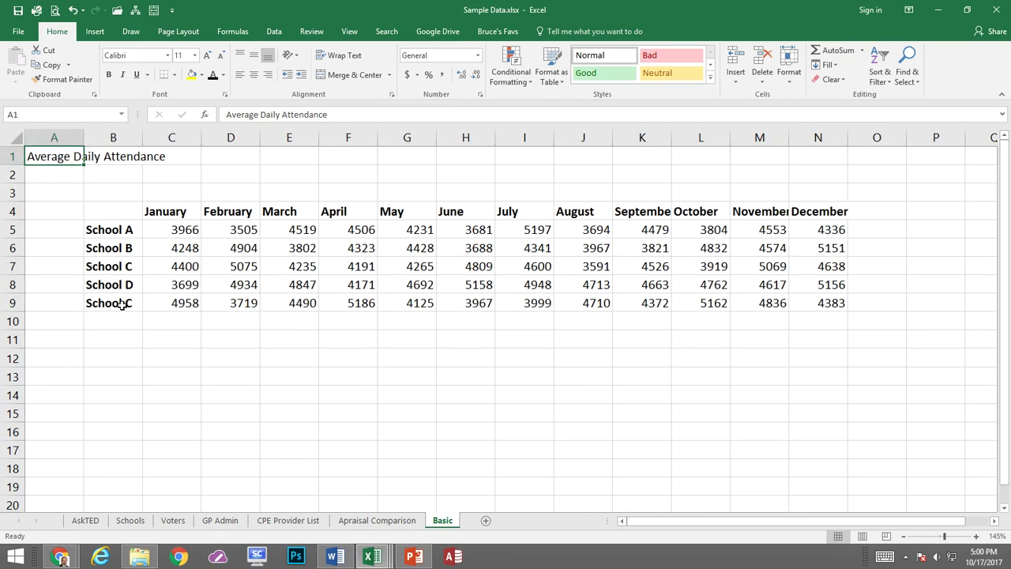
click(174, 362)
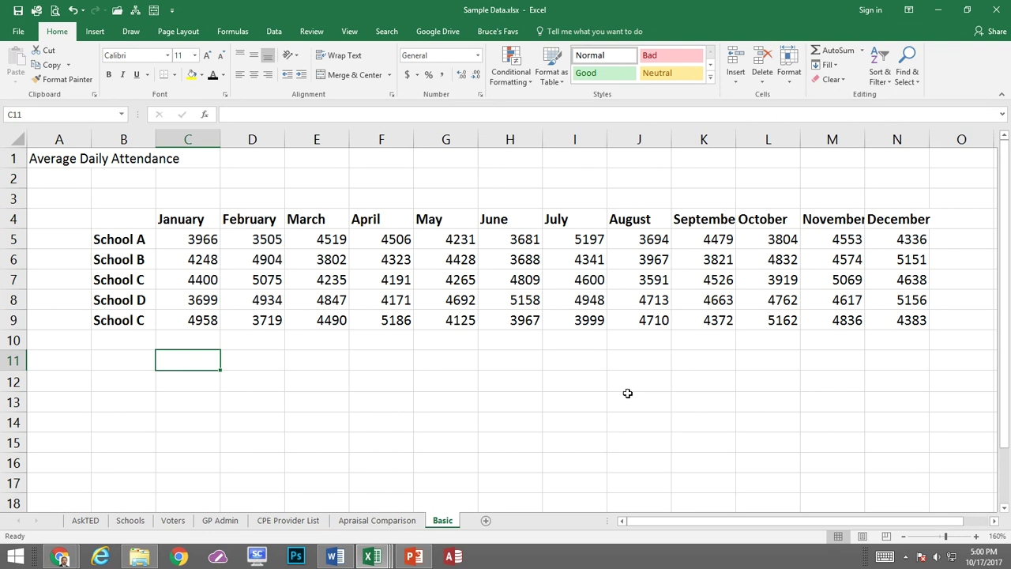
text(=c)
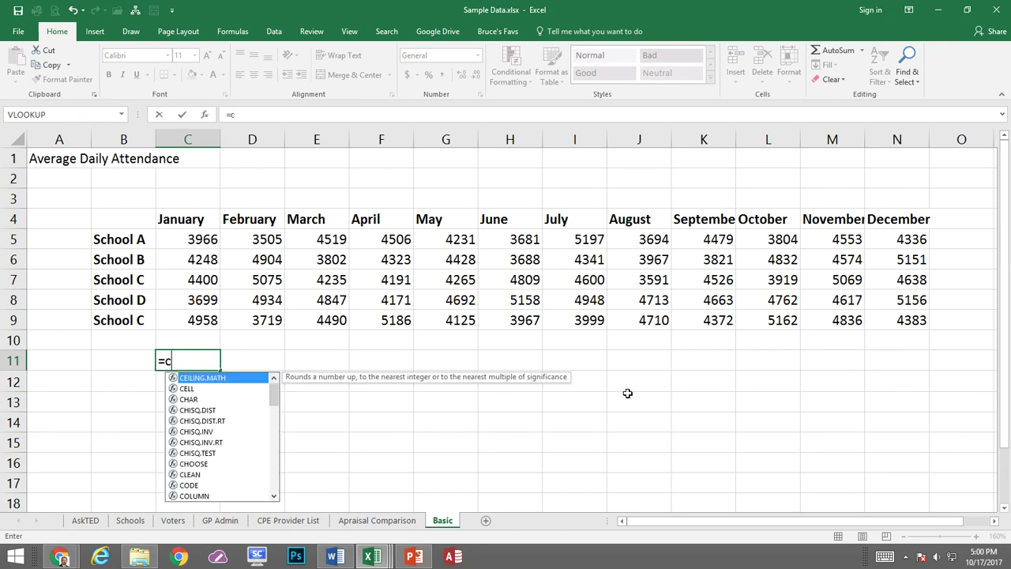
text(ount()
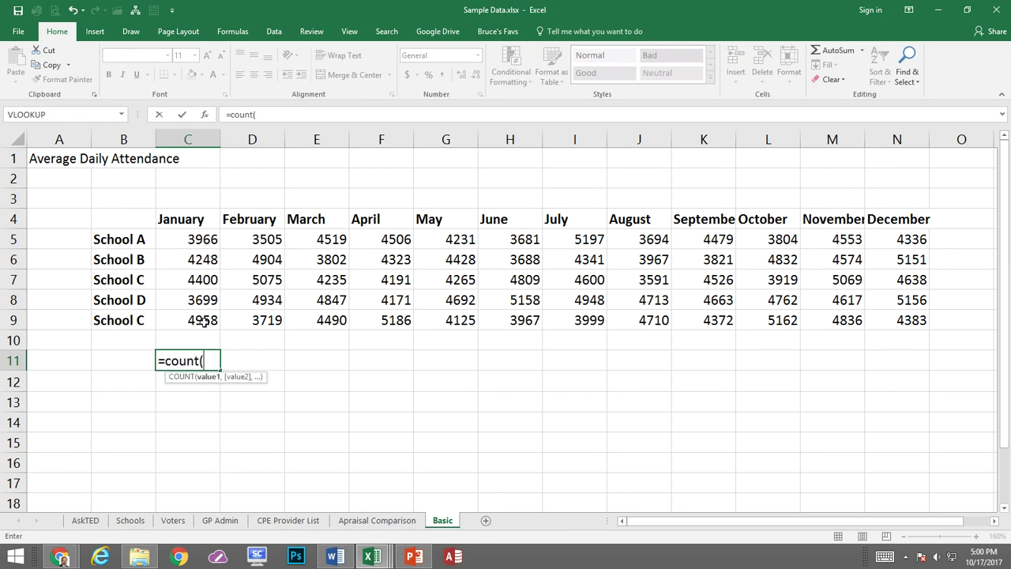
drag(204, 321, 213, 242)
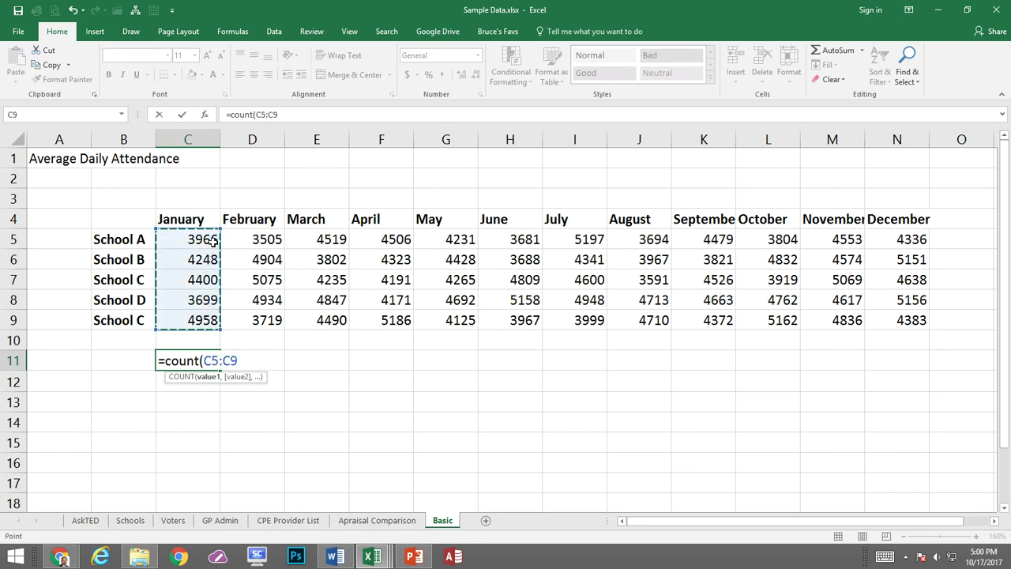
text())
key(Return)
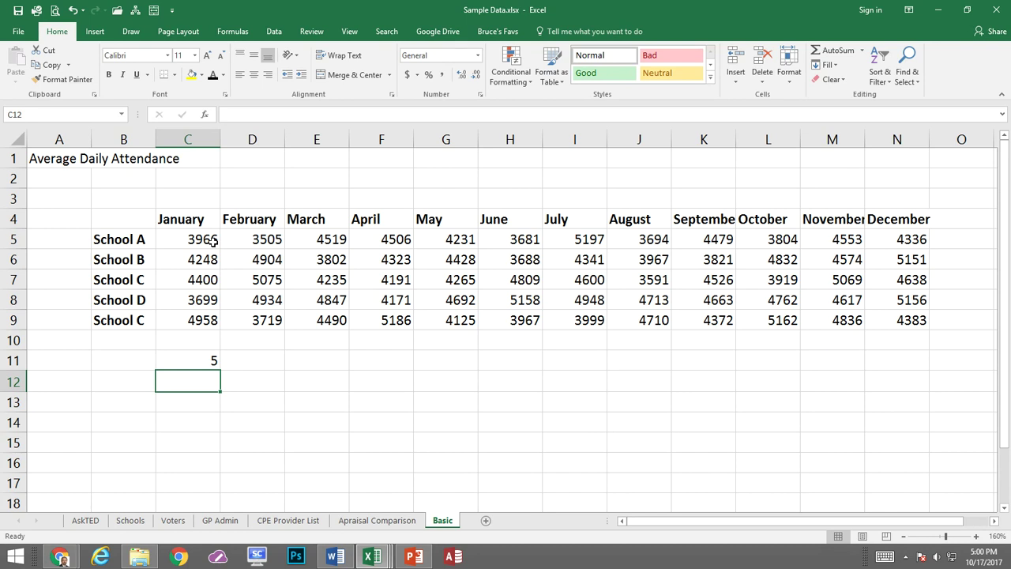
Enter a COUNTA formula in D11 that counts the non-empty January cells in C5:C9.
click(253, 365)
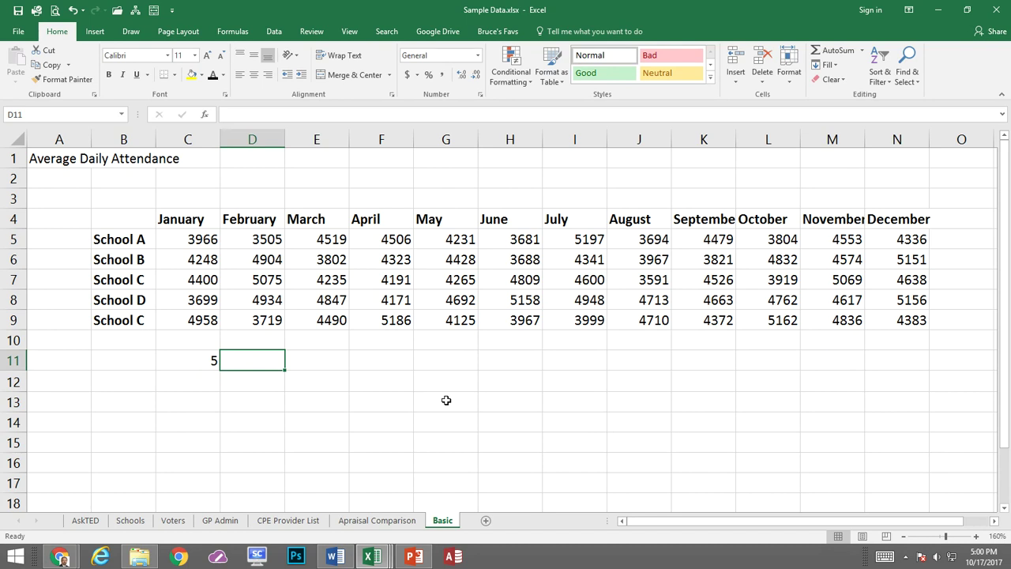
text(=)
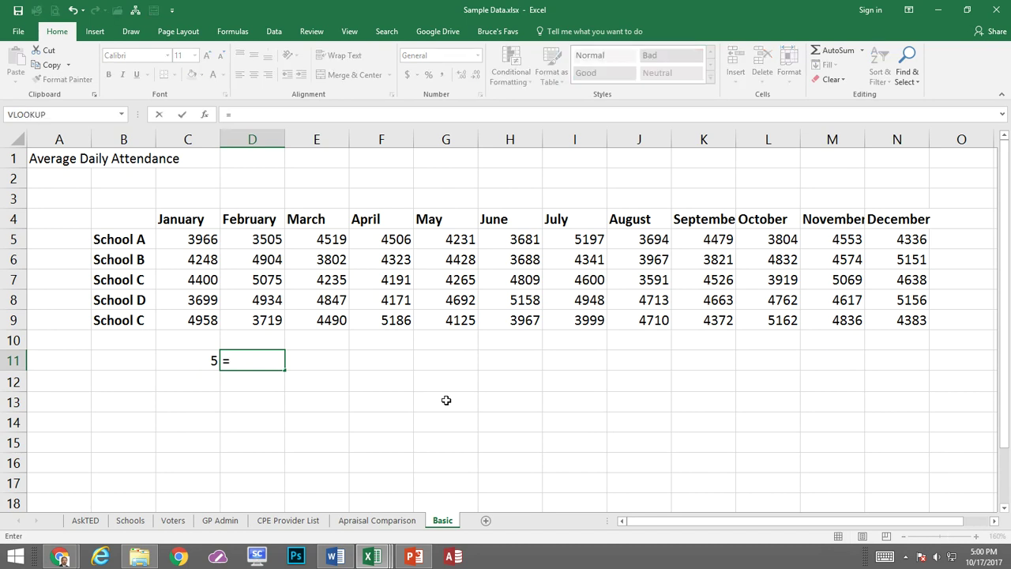
text(counta()
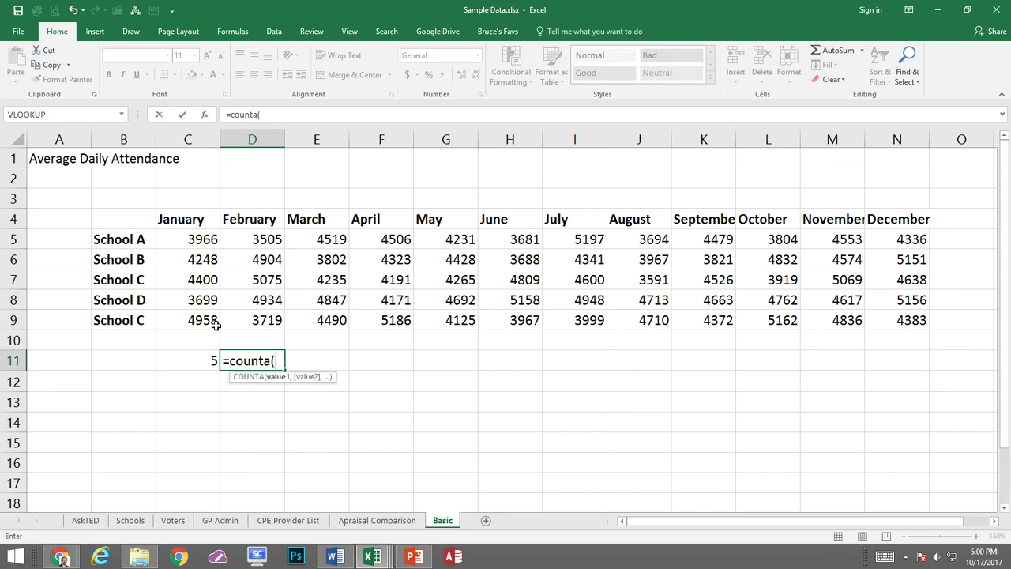
drag(204, 320, 199, 240)
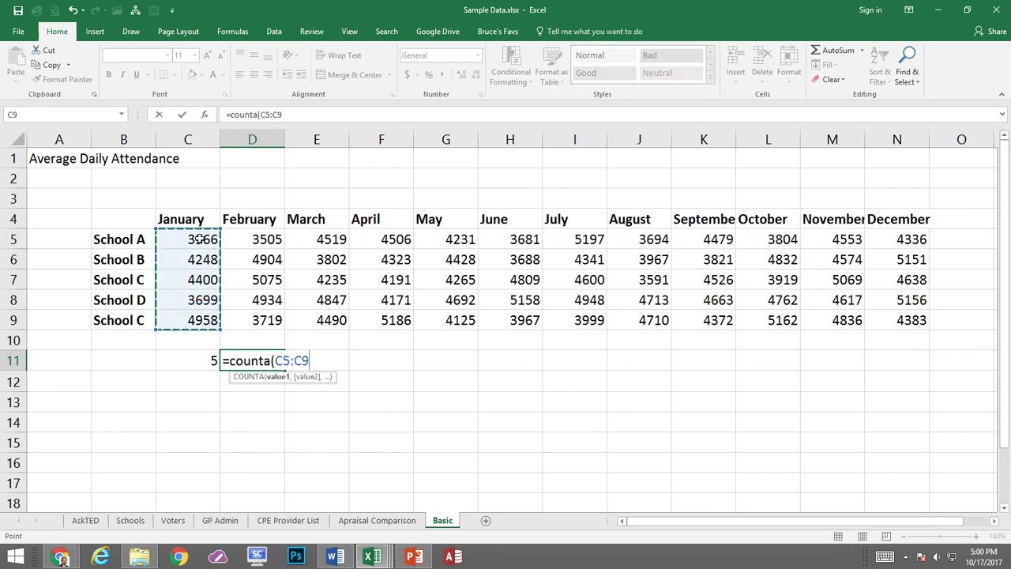
text())
key(Return)
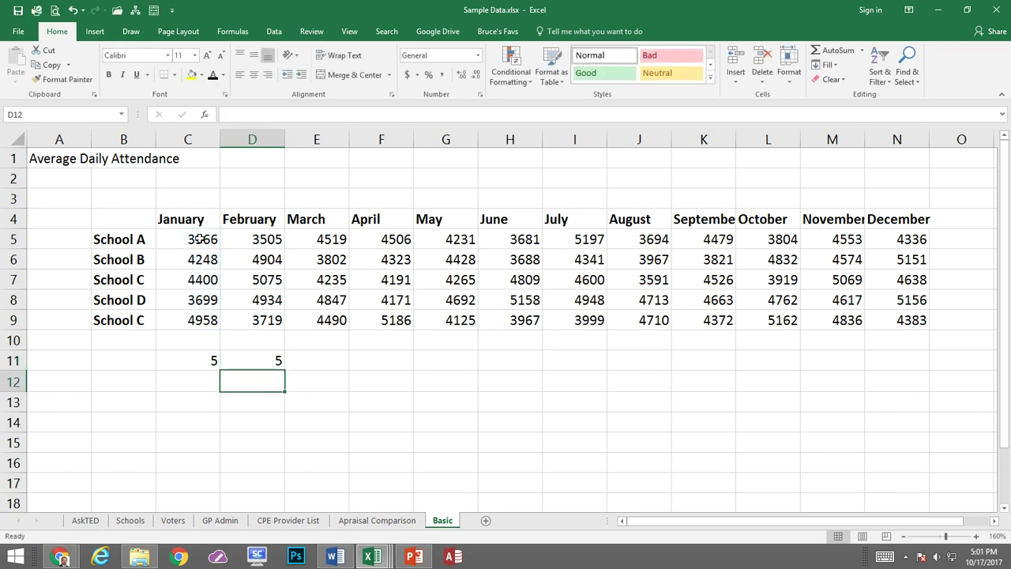
Enter a COUNTIF formula in E11 that counts the January values in C5:C9 matching the criterion ">3900".
click(311, 363)
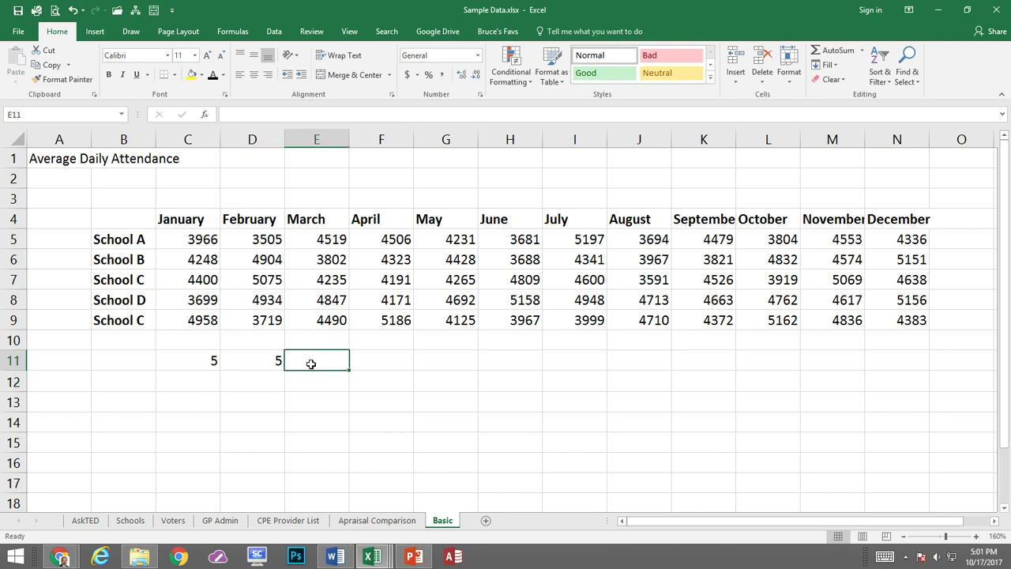
text(=count)
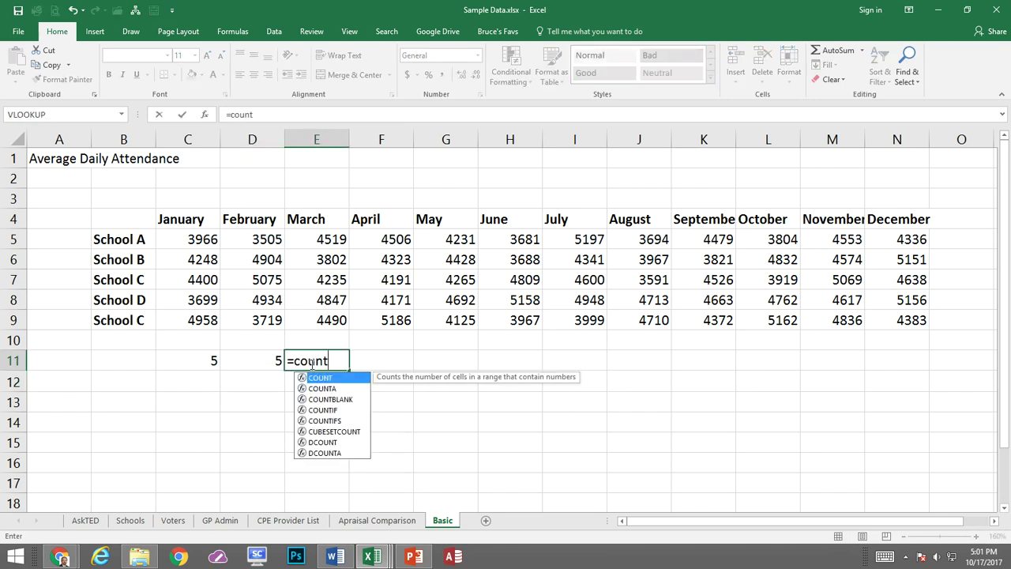
text(if()
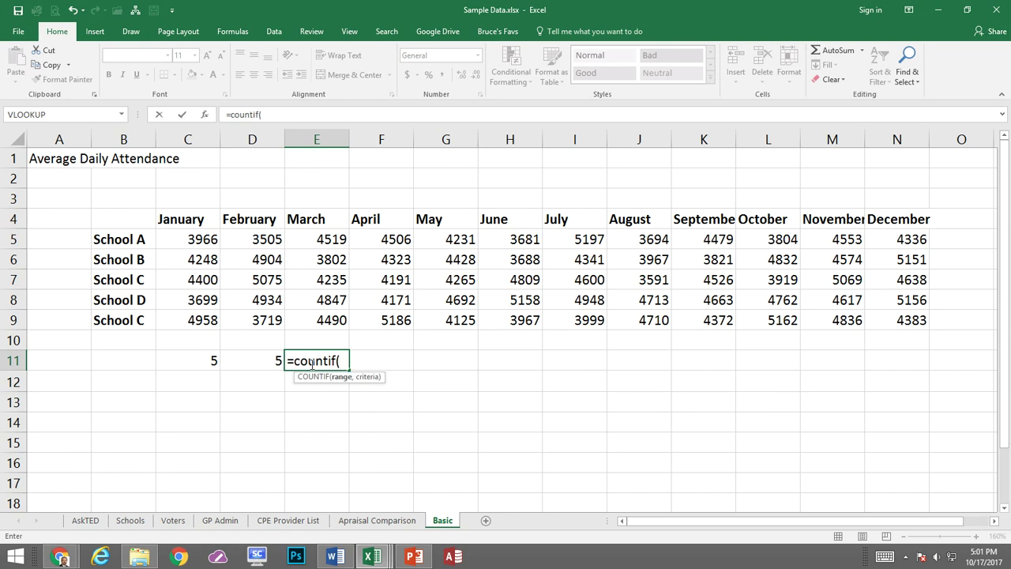
drag(194, 323, 187, 237)
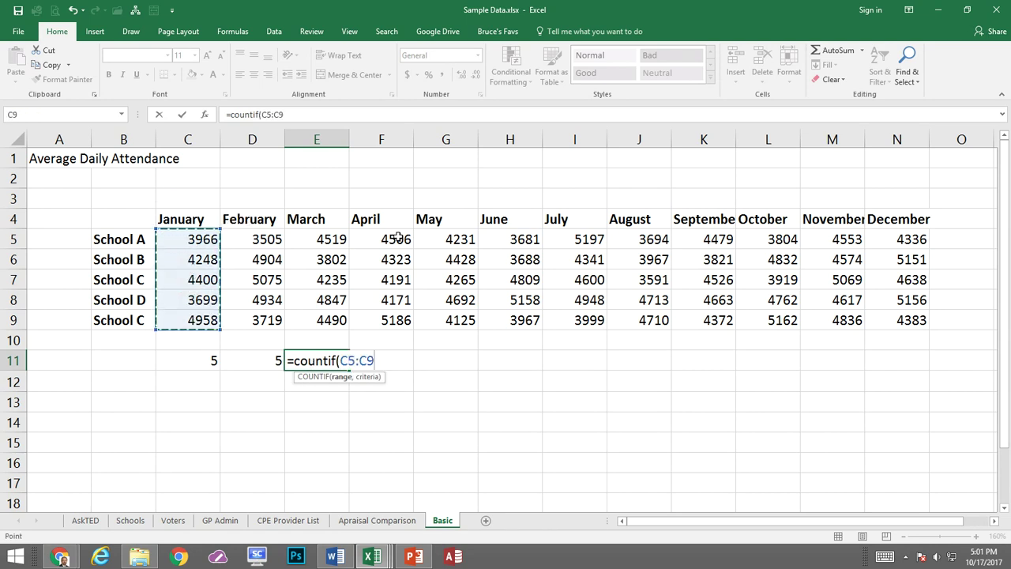
text(,)
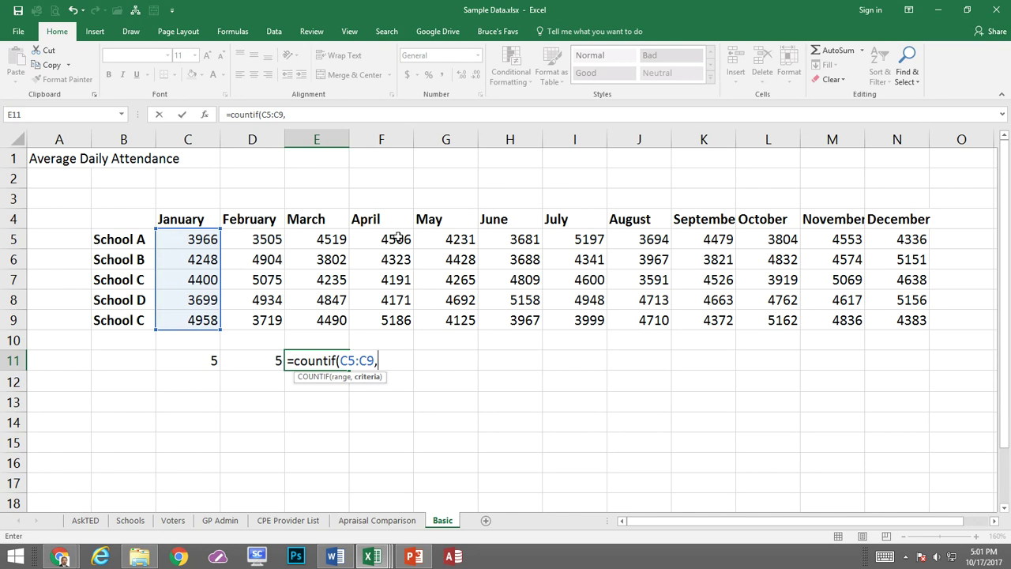
text(">3900")
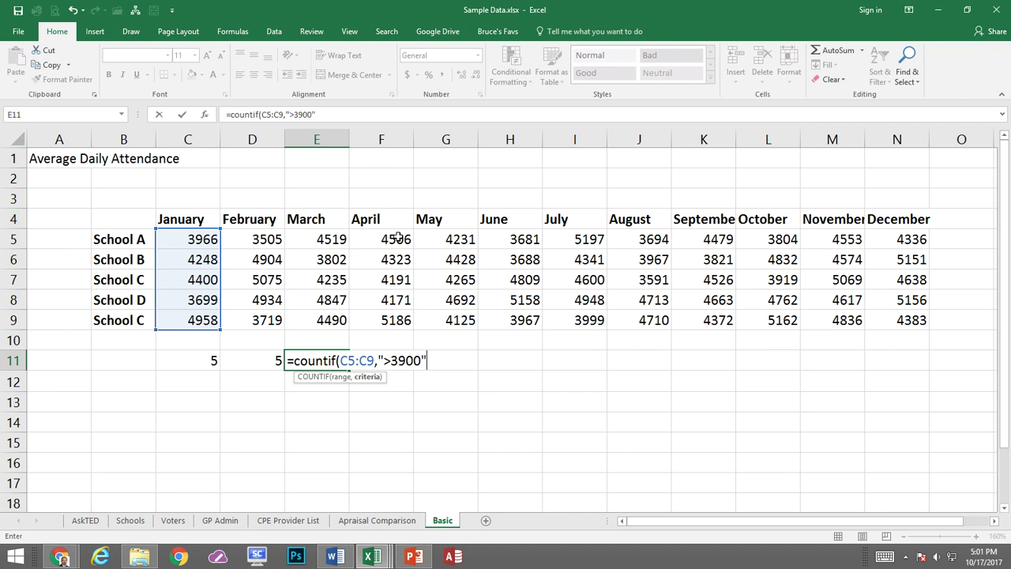
text())
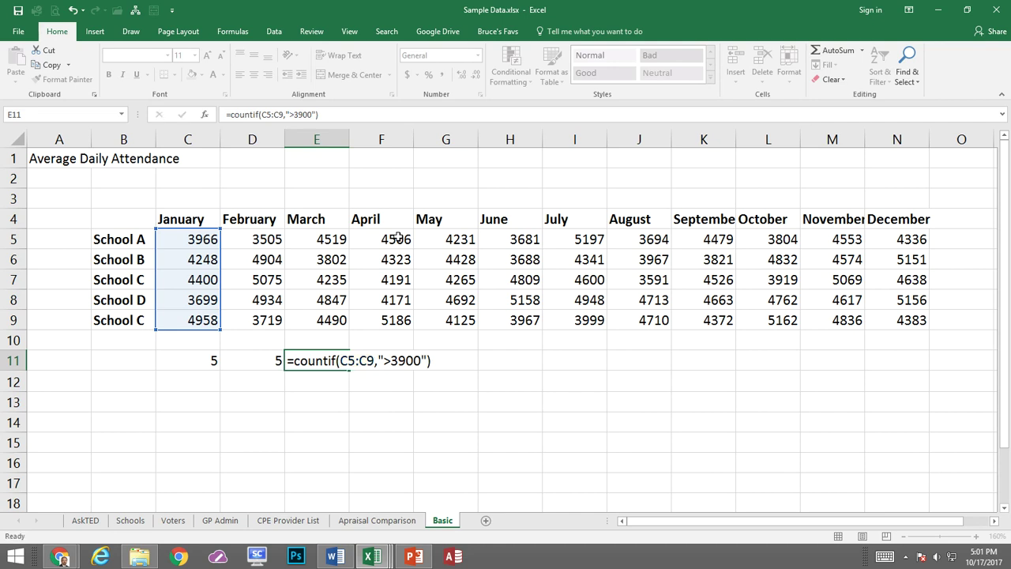
key(Return)
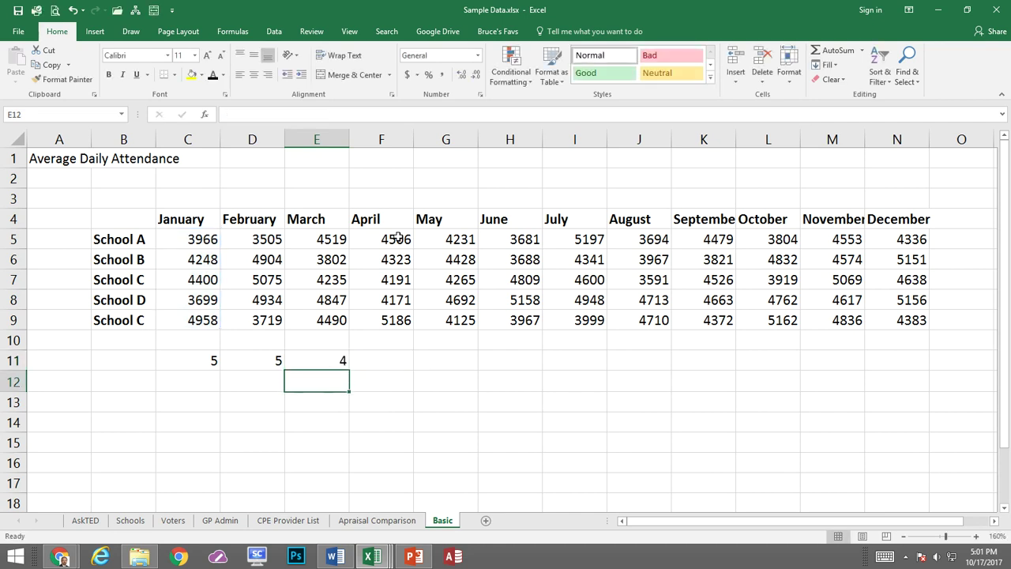
Clear School C's January value in C7 and enter a single space in its place.
click(211, 361)
click(204, 281)
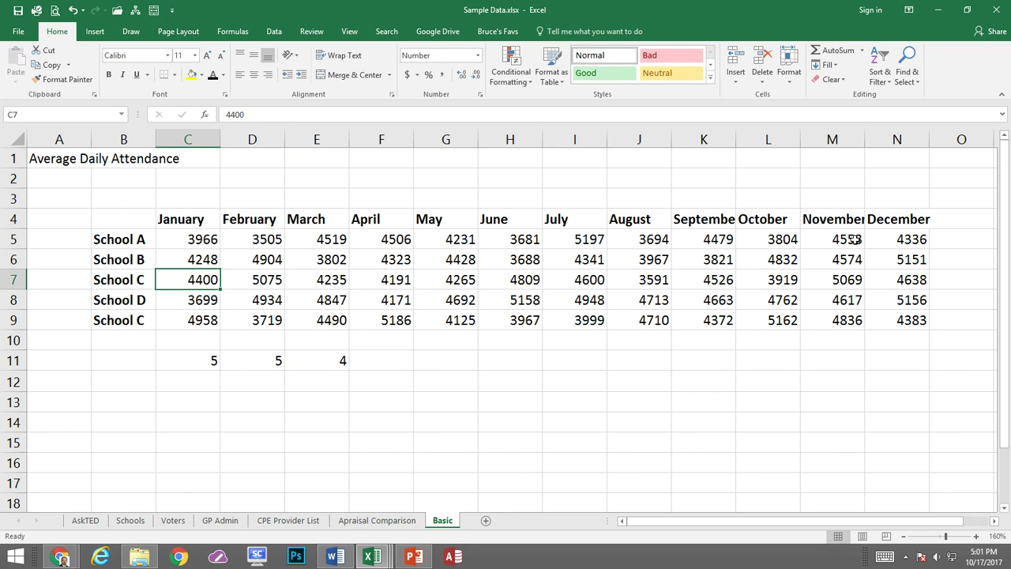
key(Delete)
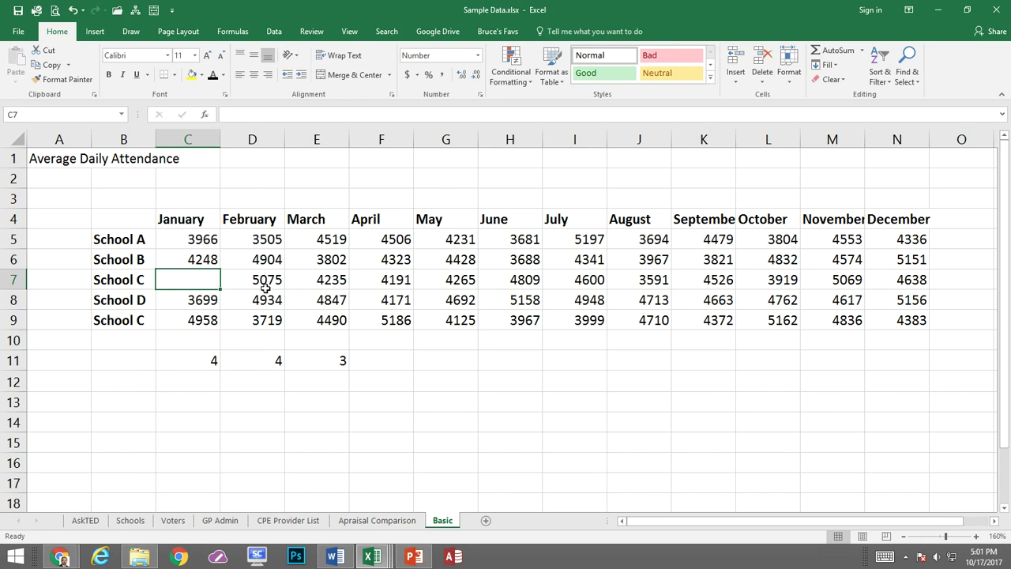
key(BackSpace)
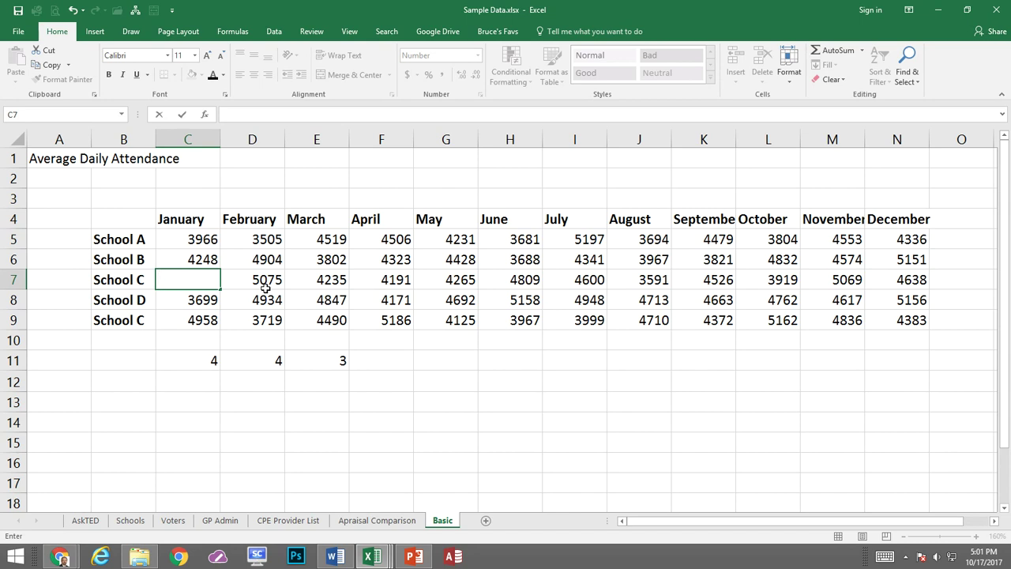
key(Return)
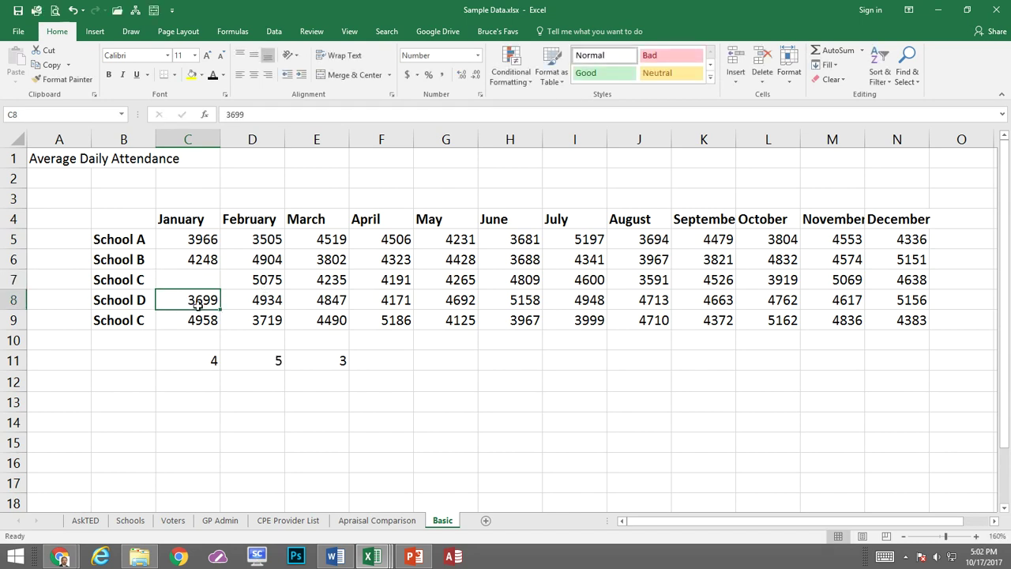
Compare the COUNT, COUNTA and COUNTIF formulas and their results in C11, D11 and E11.
click(196, 363)
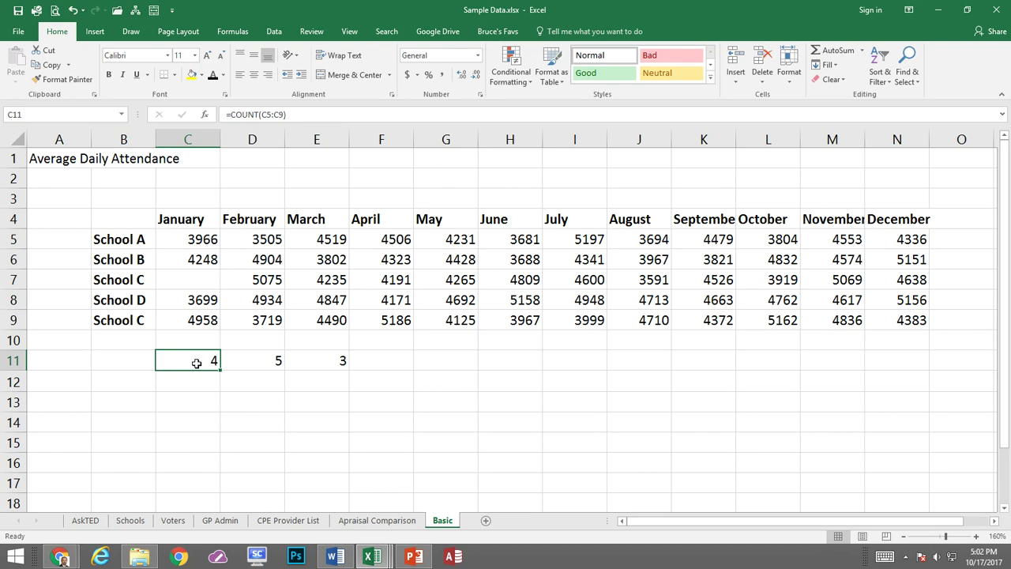
click(257, 366)
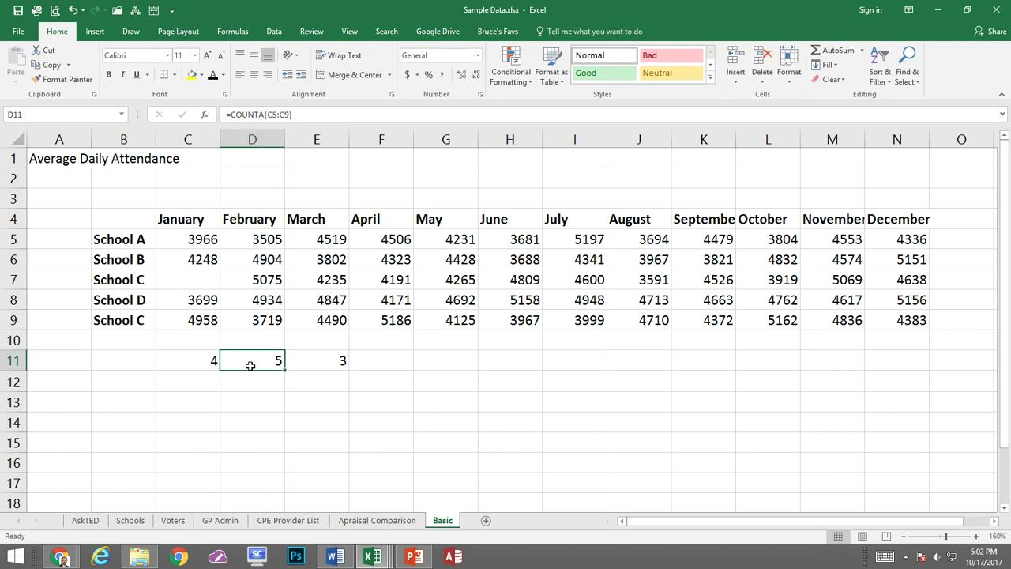
click(210, 361)
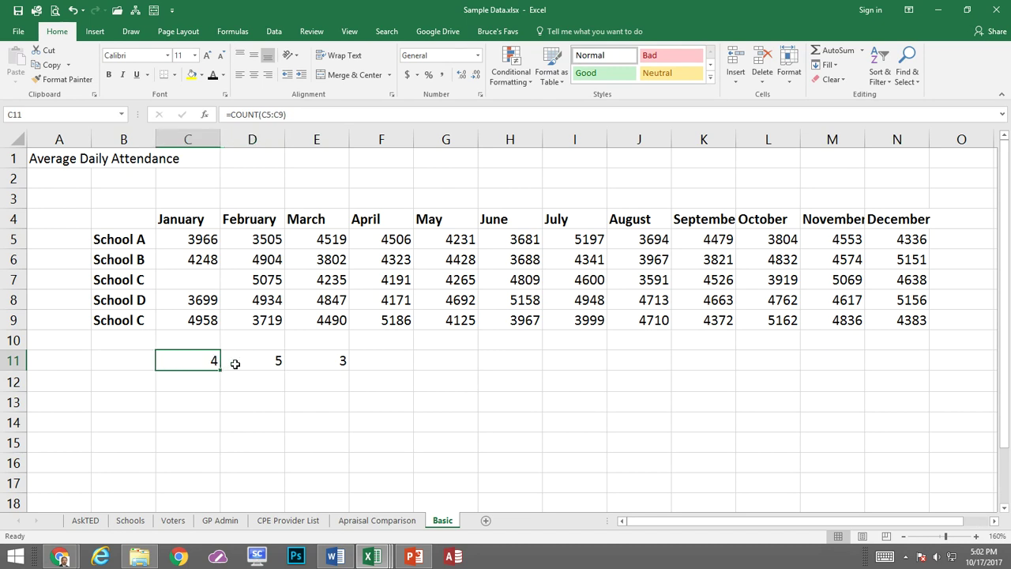
click(235, 363)
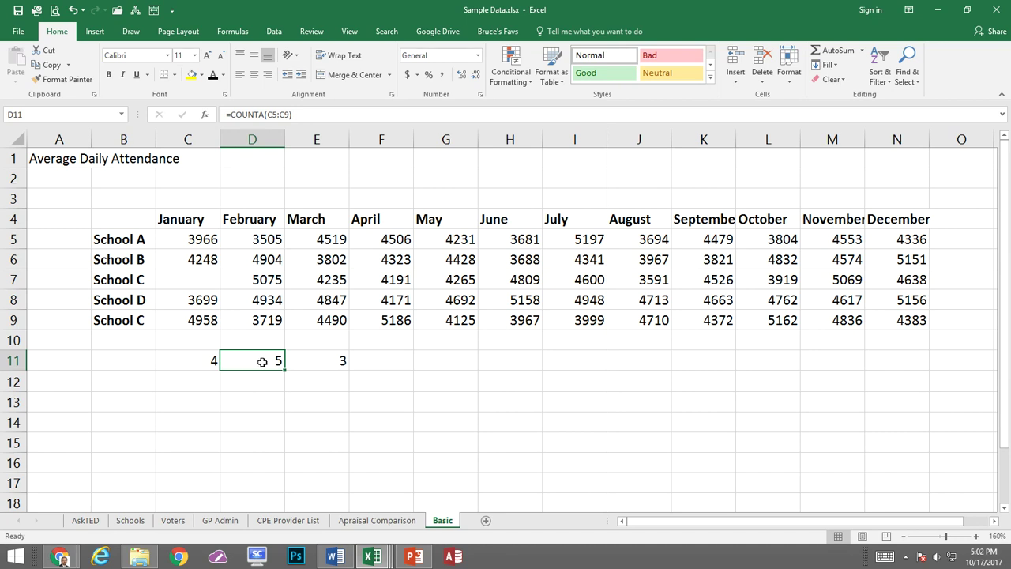
click(301, 360)
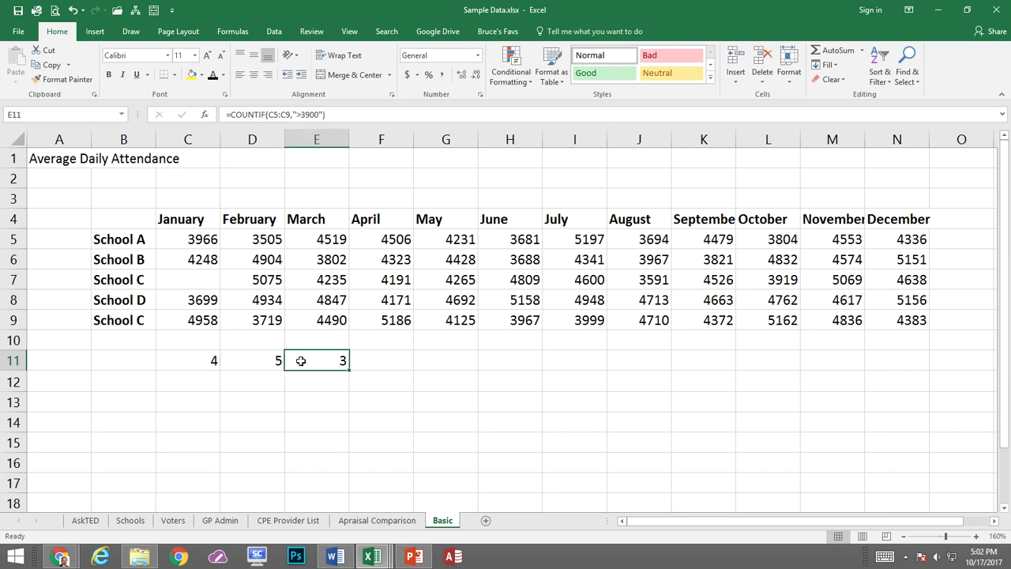